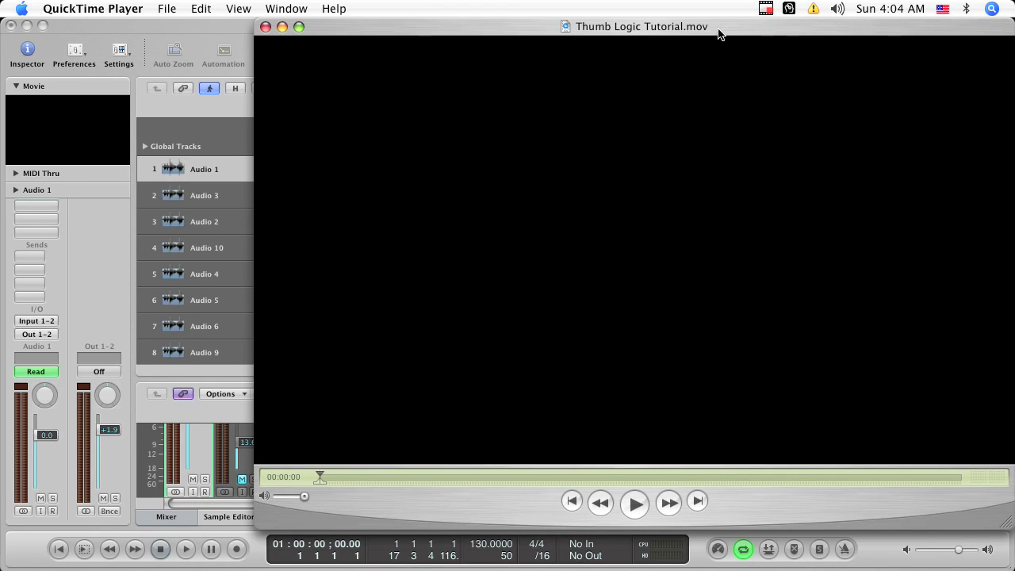
# Drag the Thumb Logic Tutorial.mov player window into position over the Logic arrangement.
pyautogui.moveTo(724, 25); pyautogui.dragTo(630, 44)
# Play the original thumb movie and pause it about four seconds in.
pyautogui.click(542, 518)
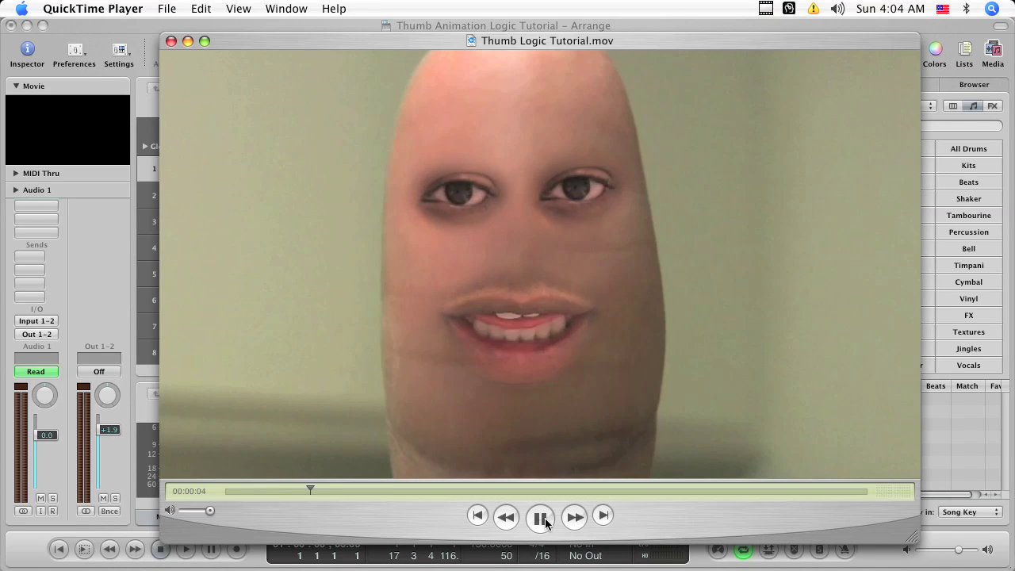
pyautogui.click(551, 515)
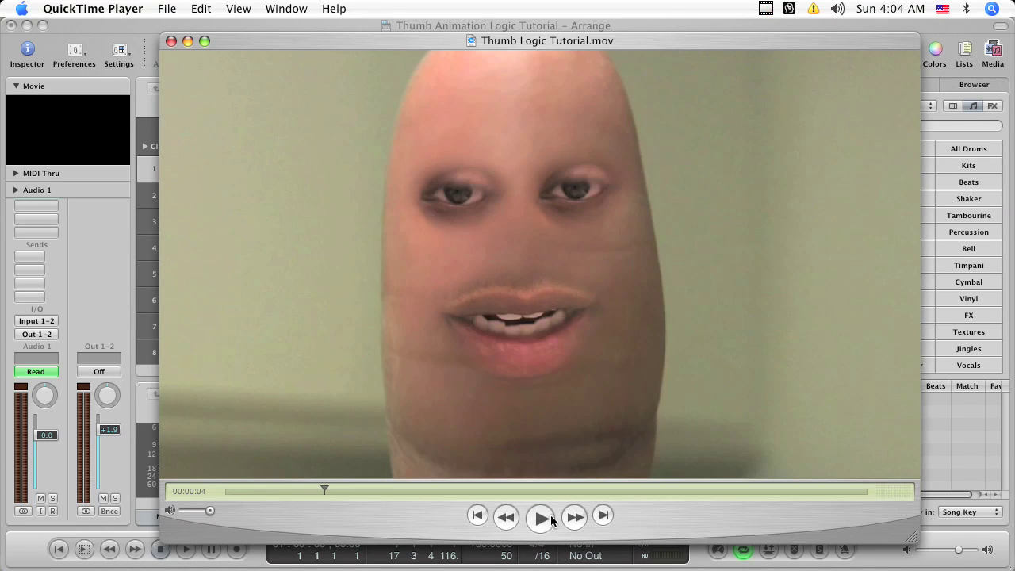
# Export the arrangement's audio to a movie copy on the Desktop with default sound settings, then save the project.
pyautogui.click(188, 41)
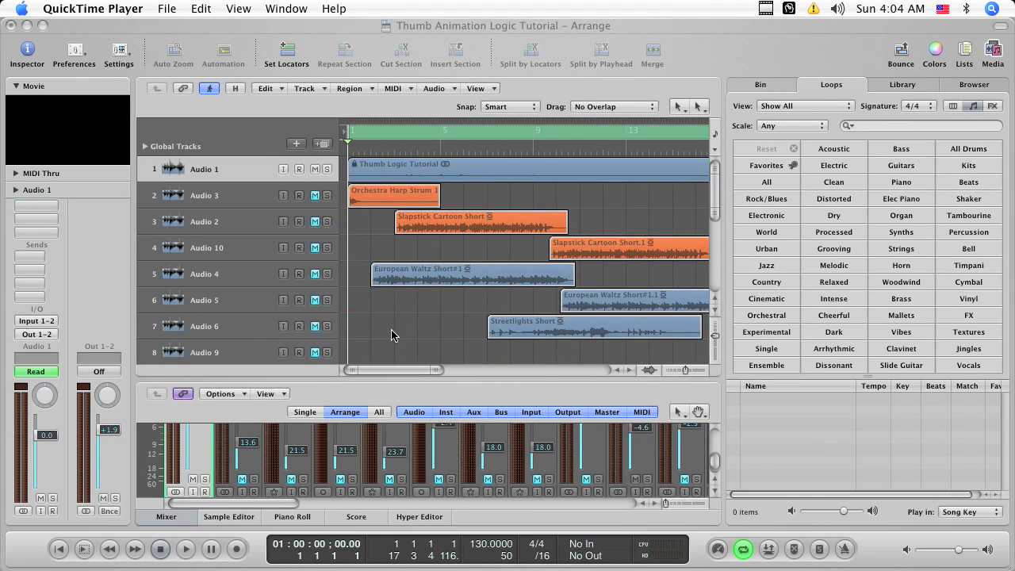
pyautogui.click(663, 46)
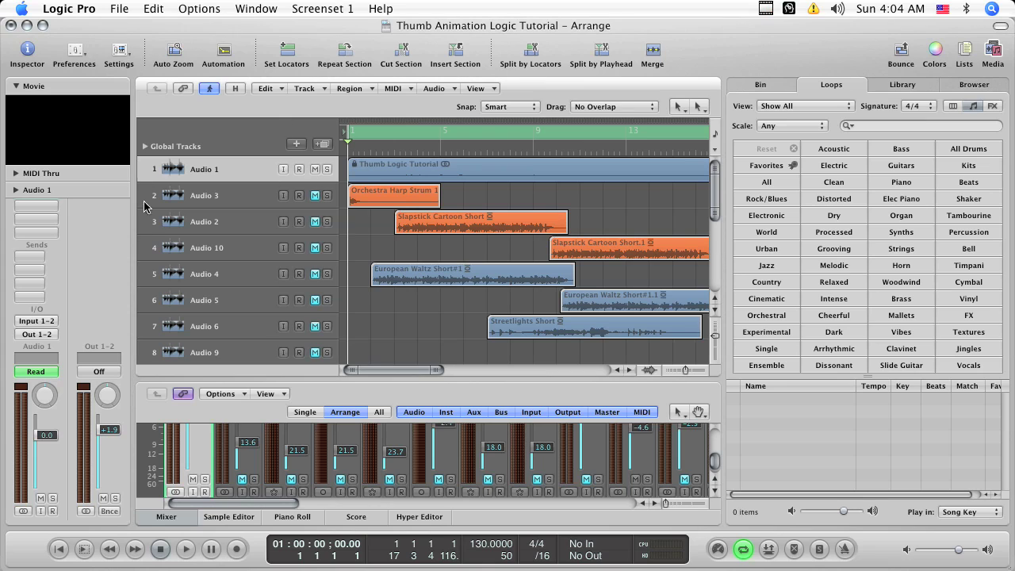
pyautogui.click(200, 8)
pyautogui.moveTo(238, 143)
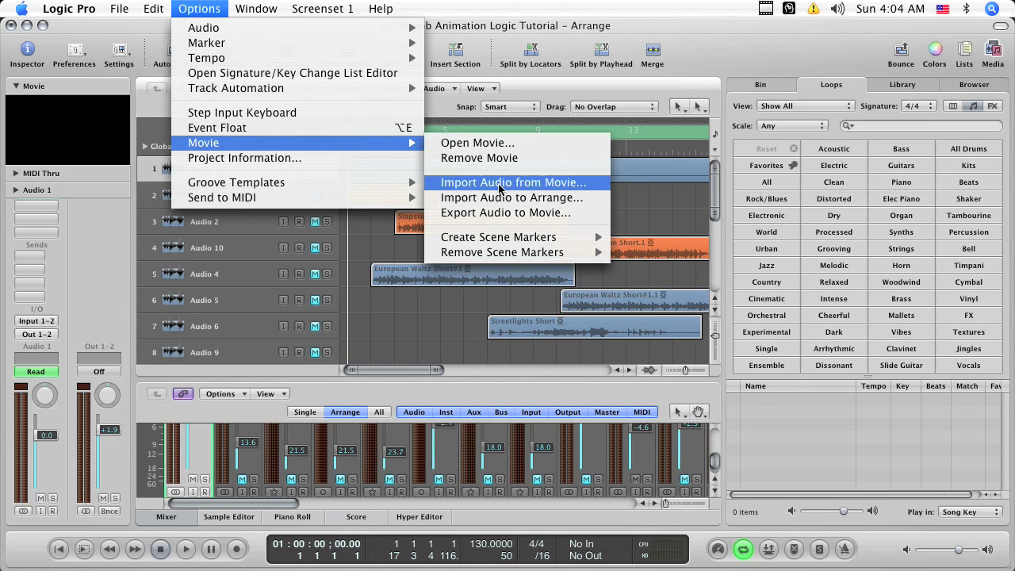
pyautogui.click(585, 215)
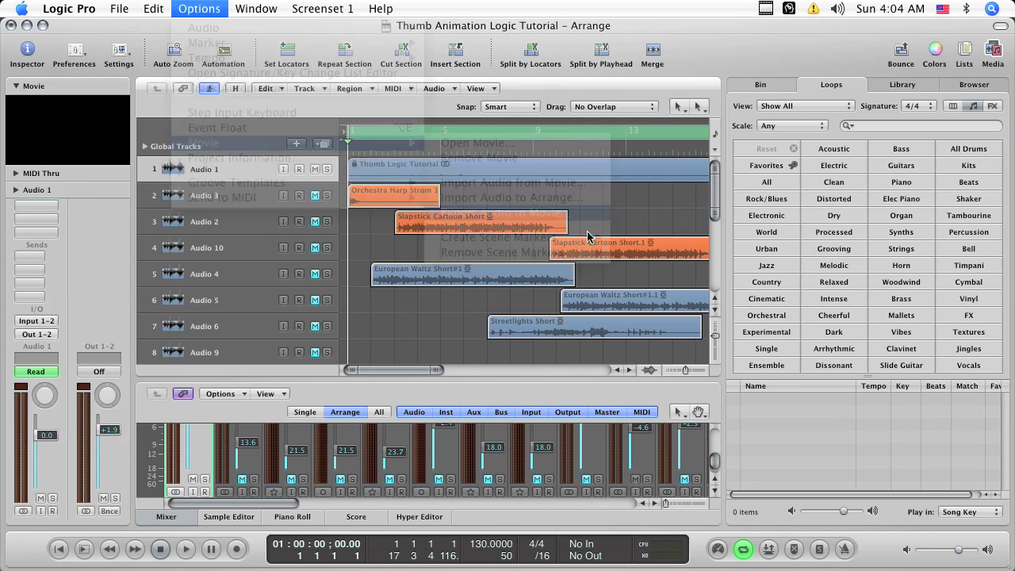
pyautogui.click(612, 404)
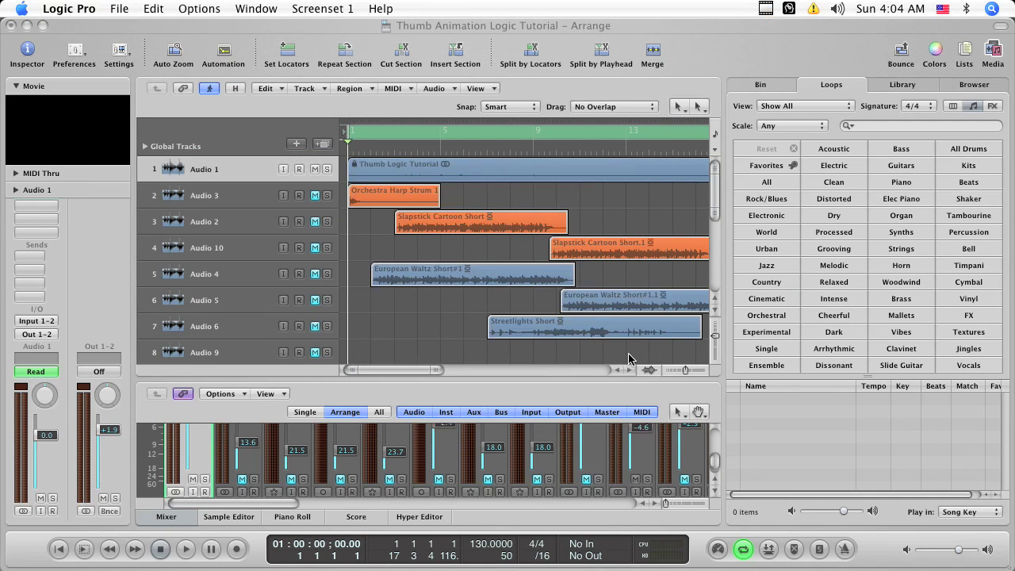
pyautogui.click(68, 266)
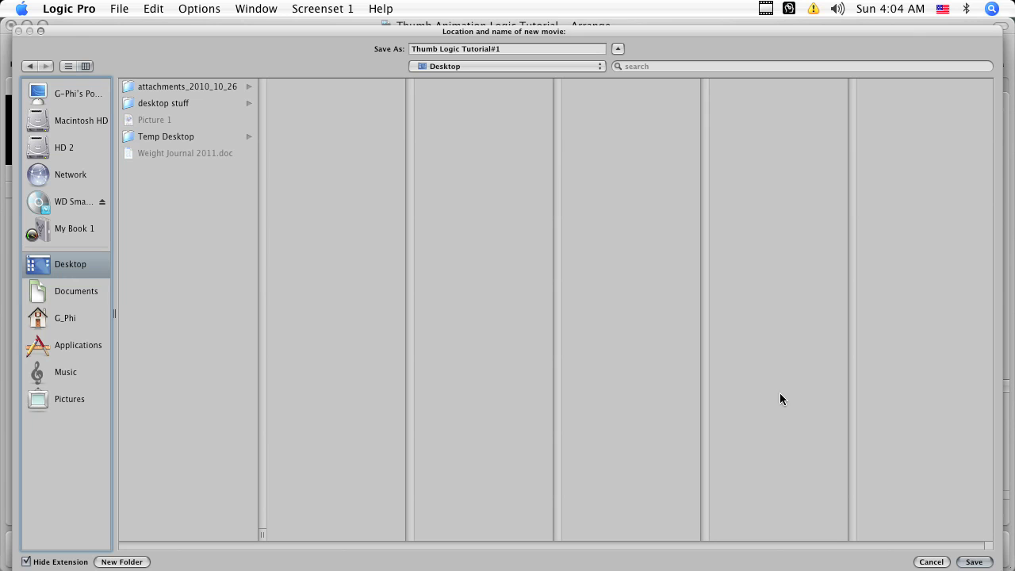
pyautogui.click(974, 562)
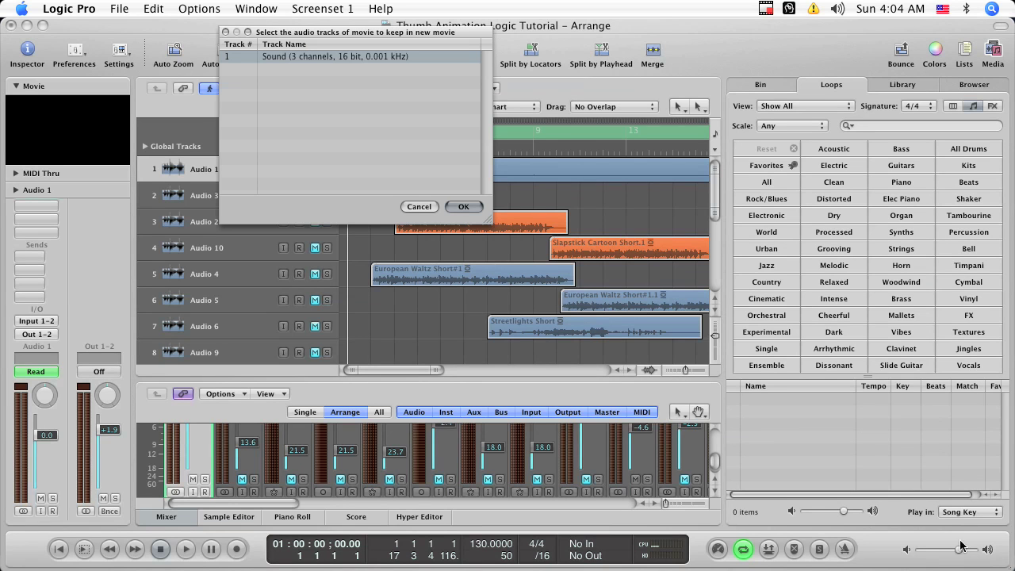
pyautogui.click(468, 208)
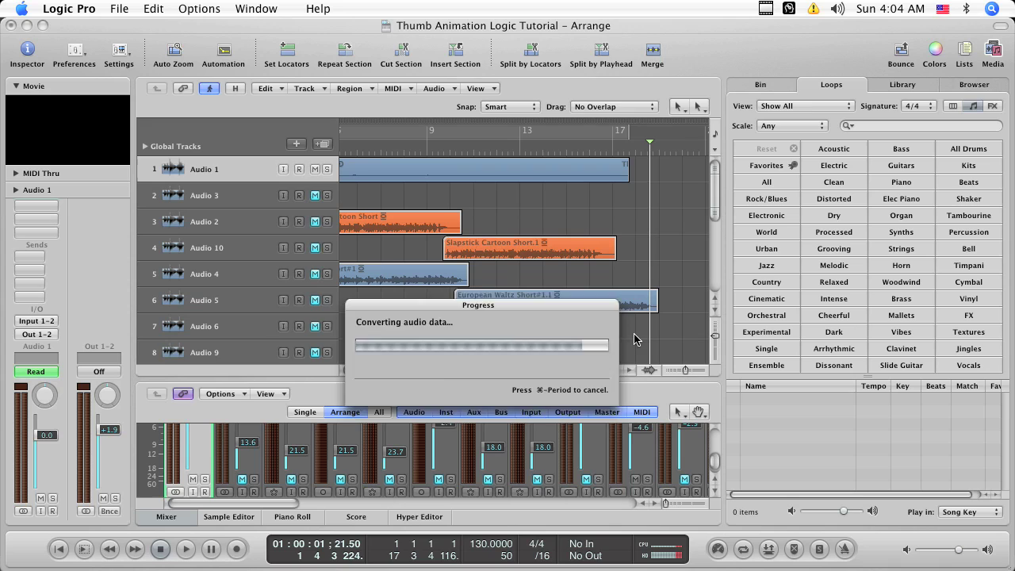
pyautogui.press('super+s')
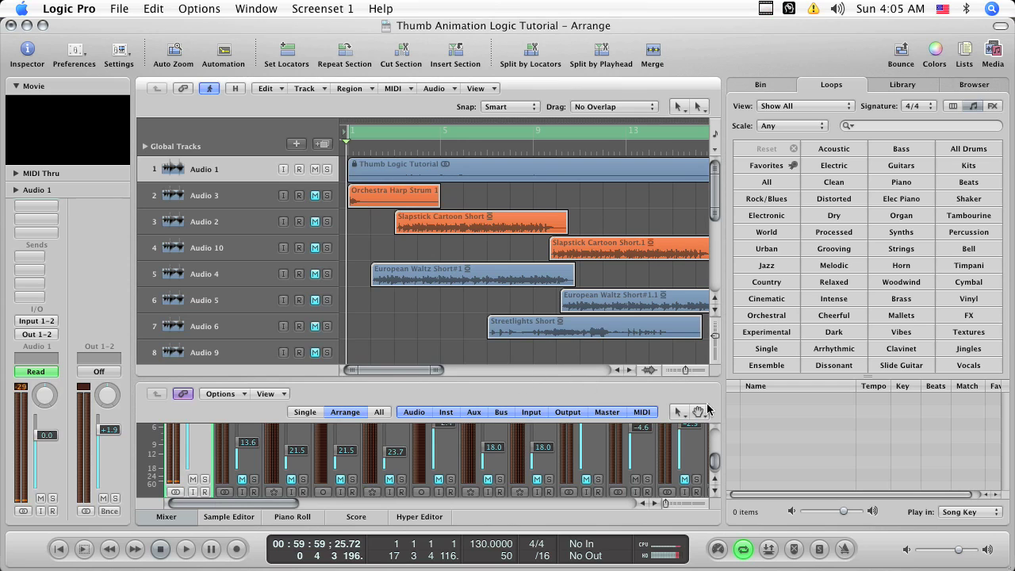
# Show the exported Thumb Logic Tutorial#1 movie at half size, moved further left.
pyautogui.press('F11')
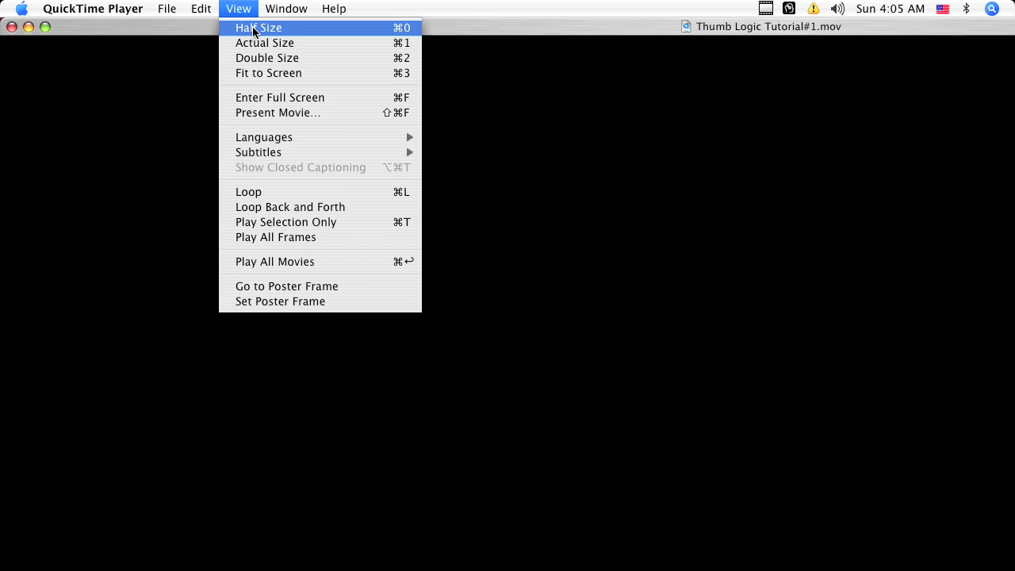
pyautogui.click(243, 27)
pyautogui.moveTo(436, 38); pyautogui.dragTo(355, 44)
# Preview the new movie, replay it from the start, then close its window.
pyautogui.click(556, 512)
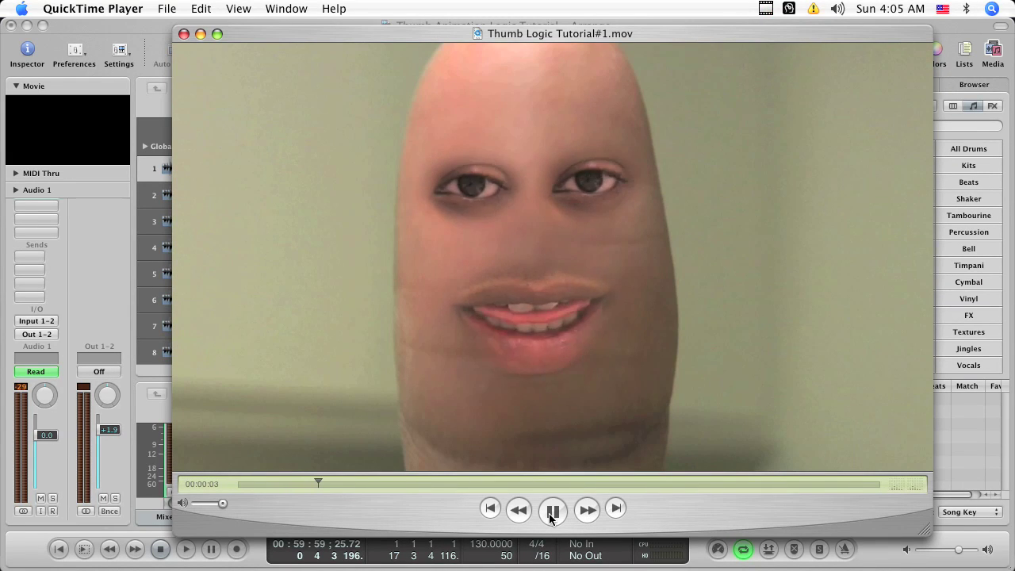
pyautogui.click(551, 515)
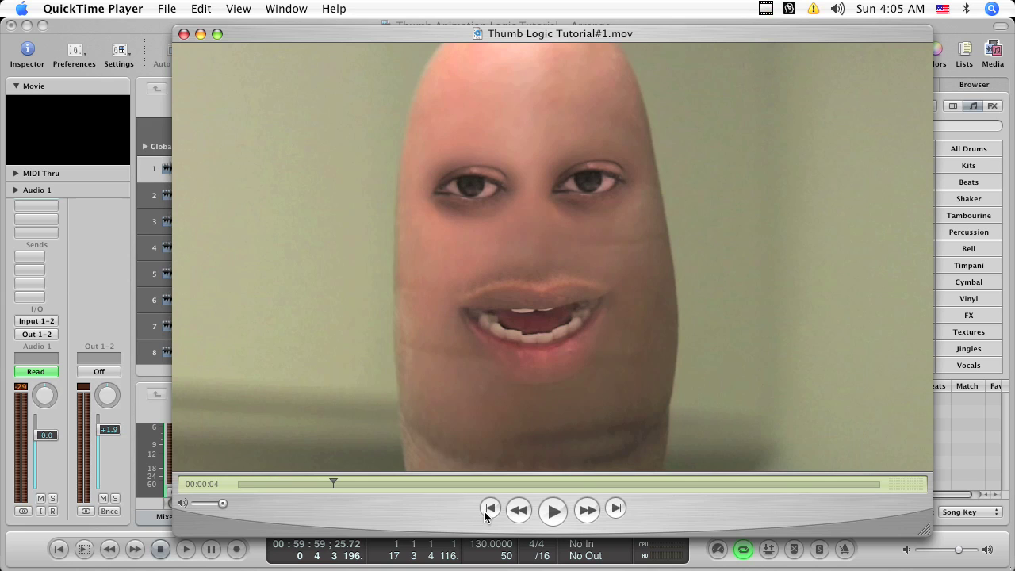
pyautogui.click(485, 511)
pyautogui.click(552, 512)
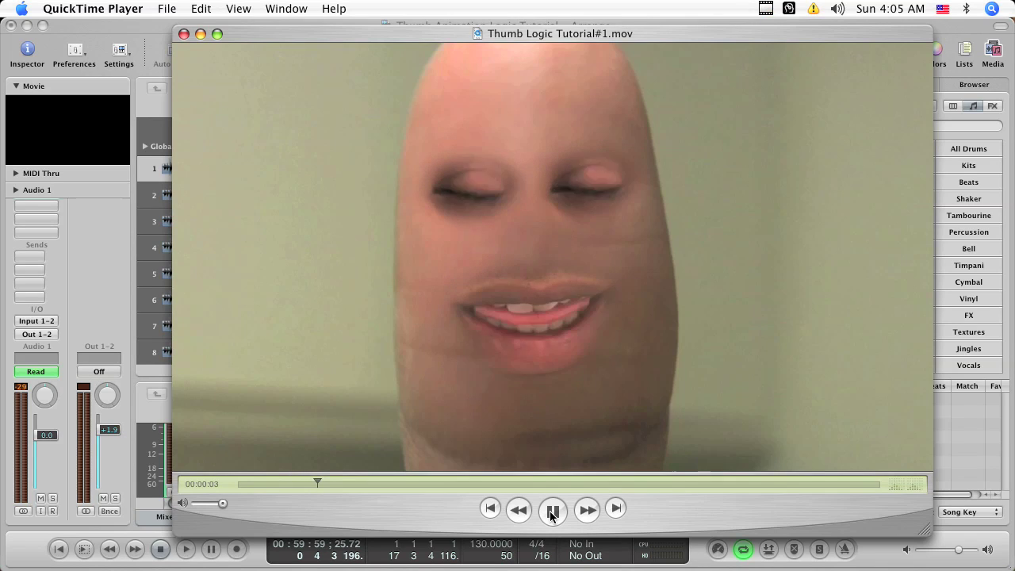
pyautogui.click(552, 512)
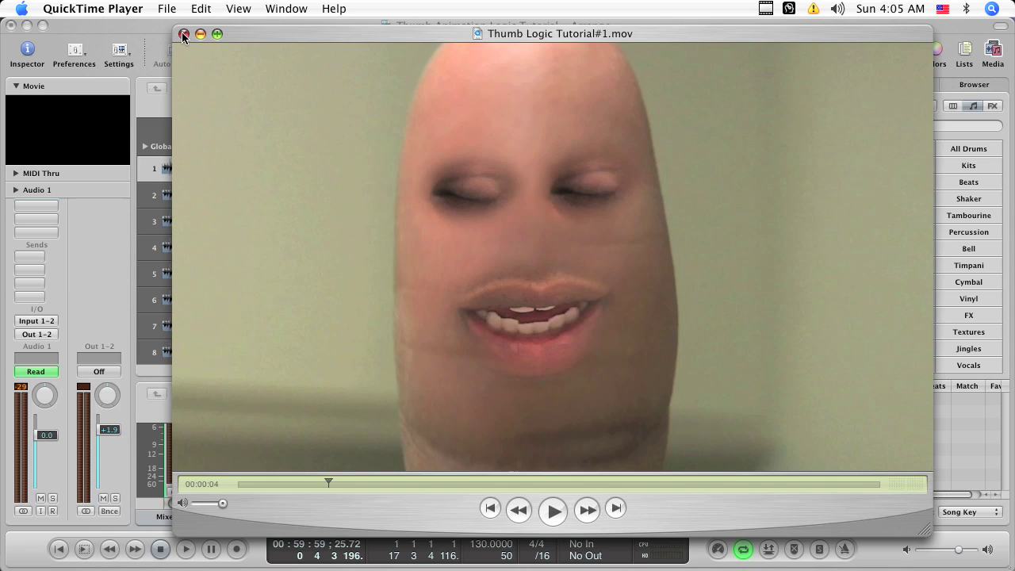
pyautogui.click(183, 34)
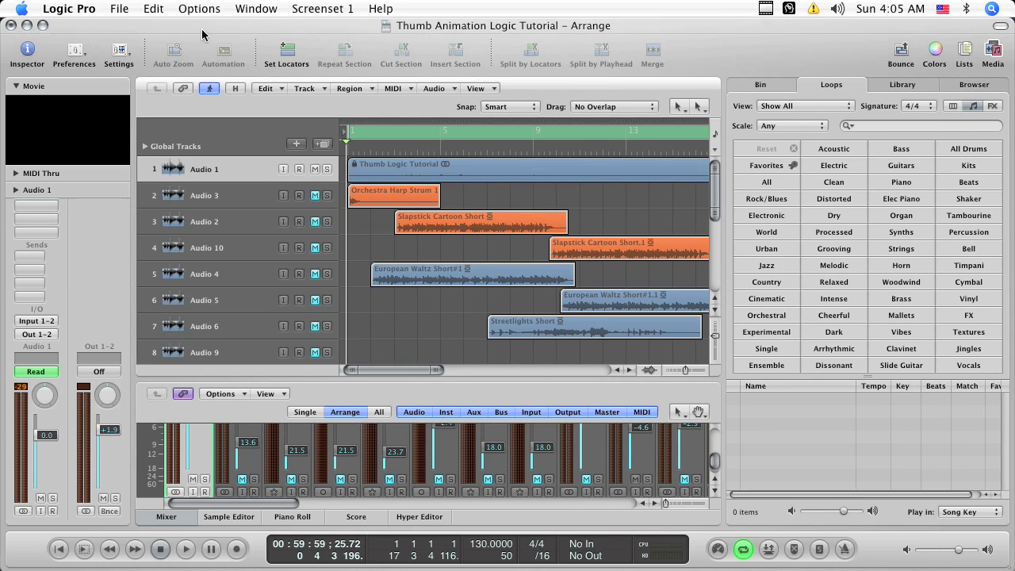
# Re-export the audio, replacing Desktop's Thumb Logic Tutorial#1.mov and excluding the original voice Sound track.
pyautogui.click(203, 8)
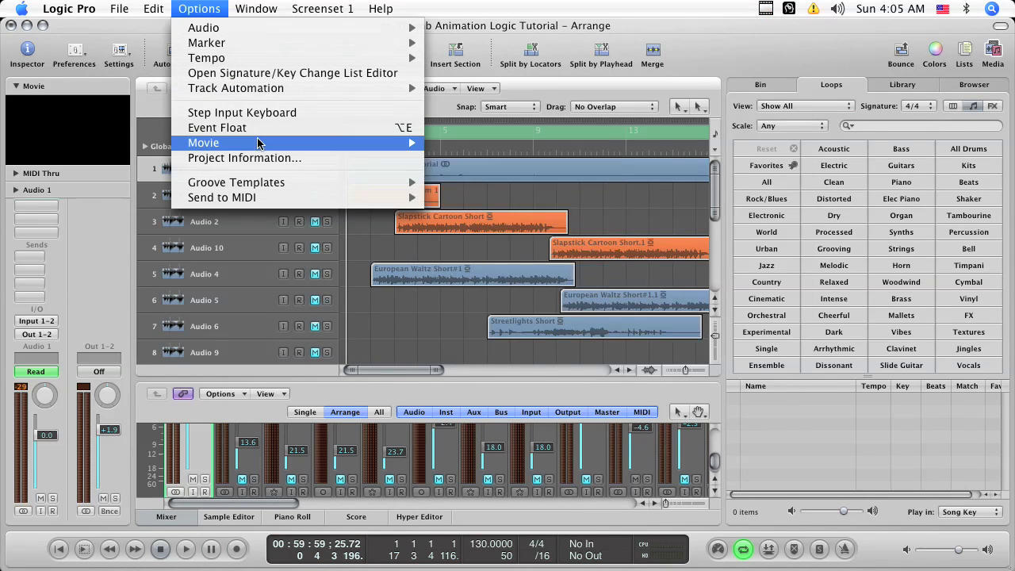
pyautogui.moveTo(203, 143)
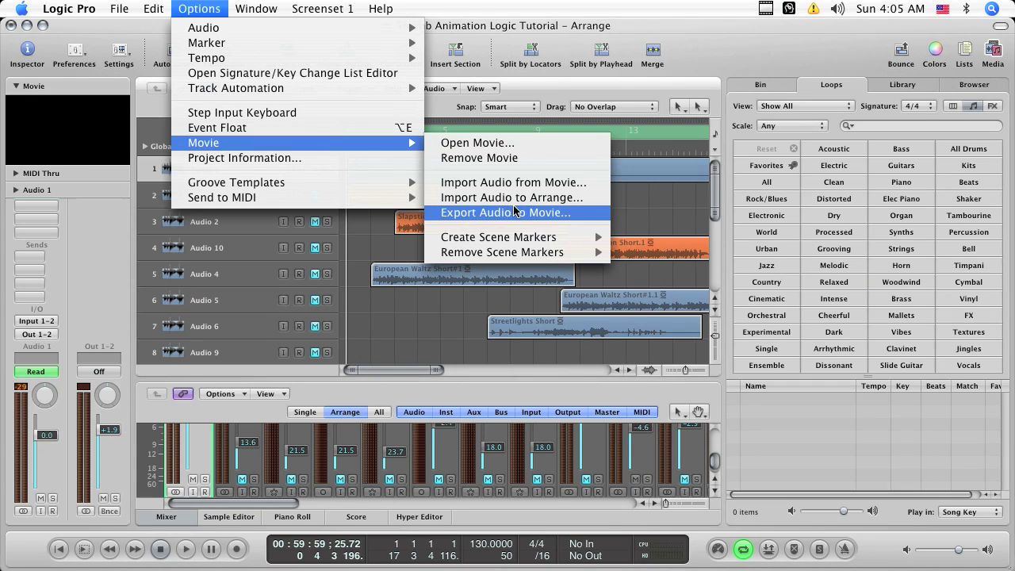
pyautogui.click(578, 214)
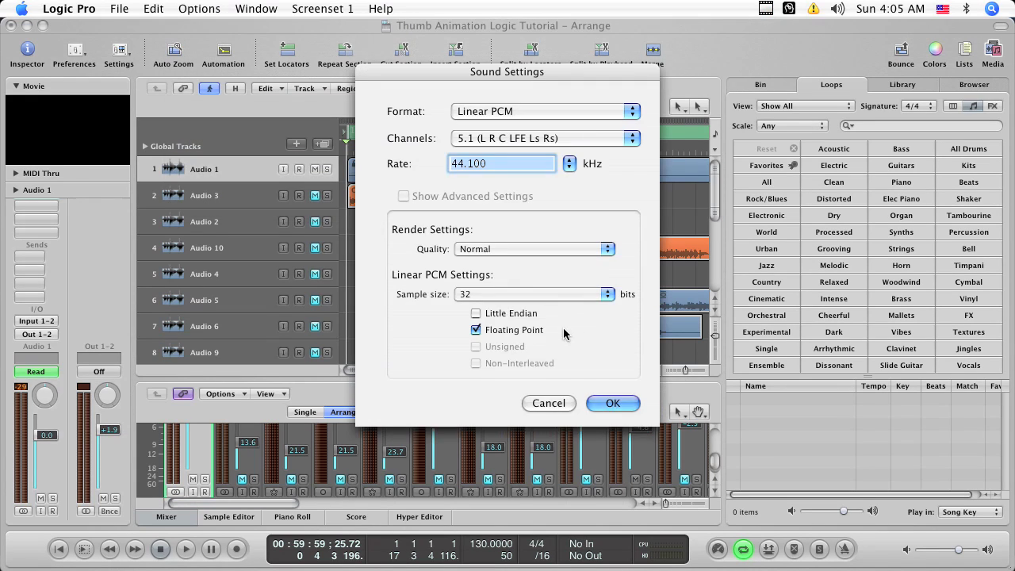
pyautogui.click(609, 403)
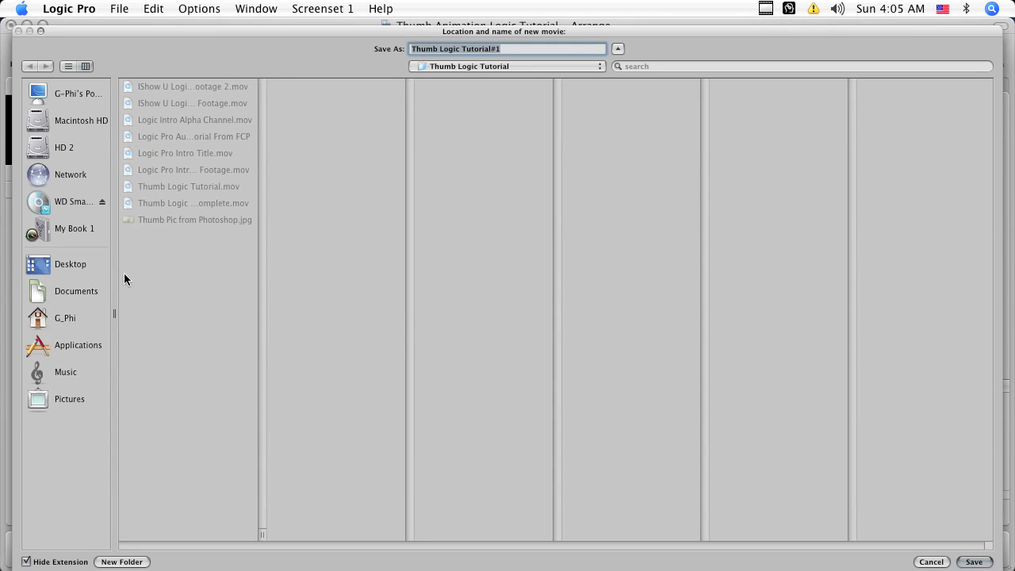
pyautogui.click(83, 267)
pyautogui.click(974, 562)
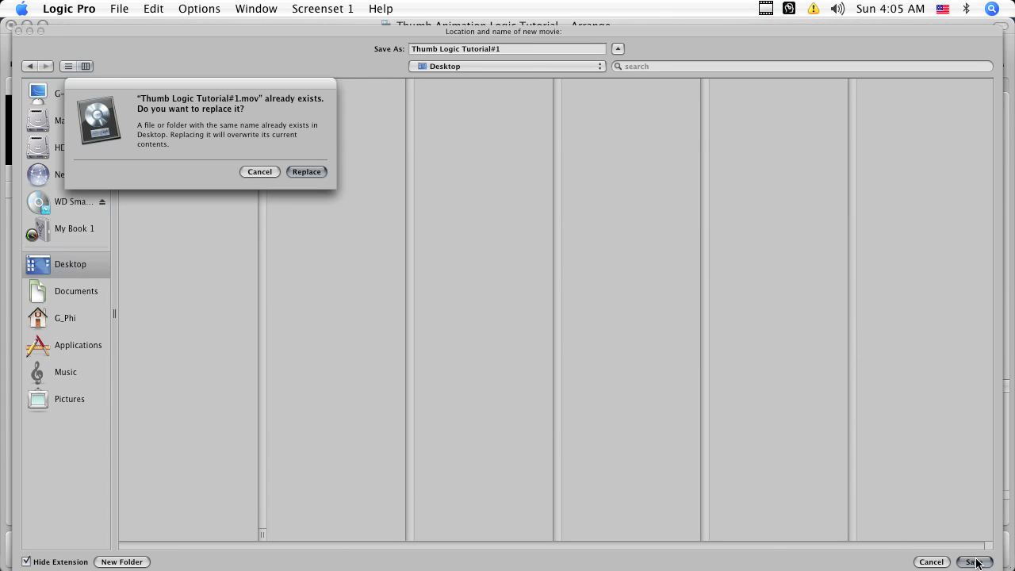
pyautogui.click(308, 172)
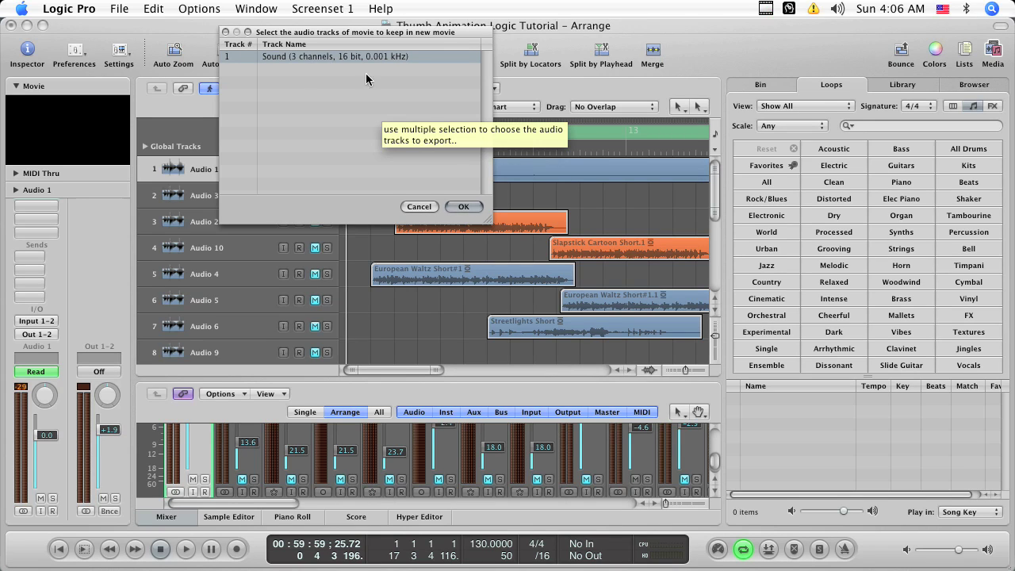
pyautogui.click(333, 92)
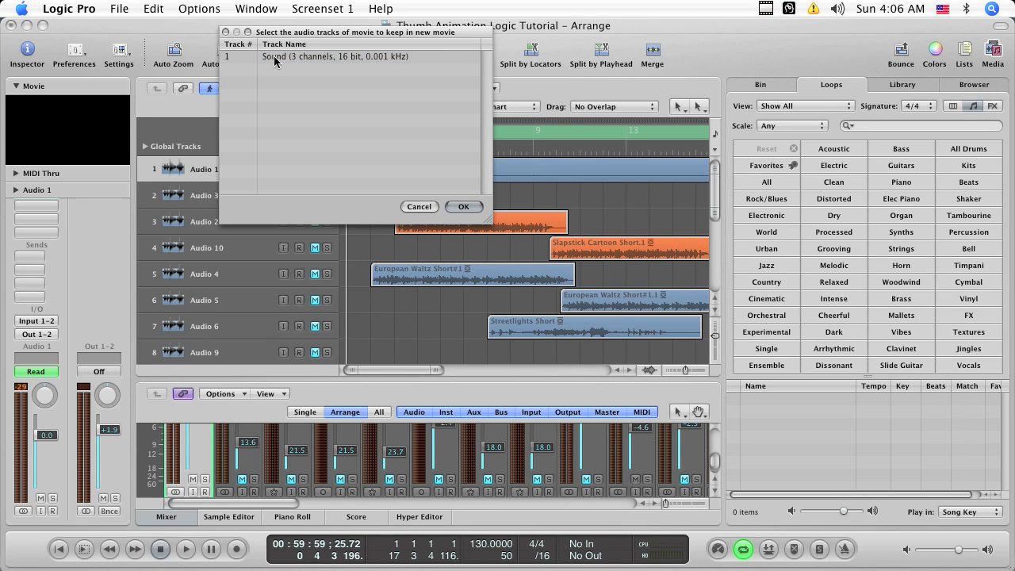
pyautogui.click(475, 210)
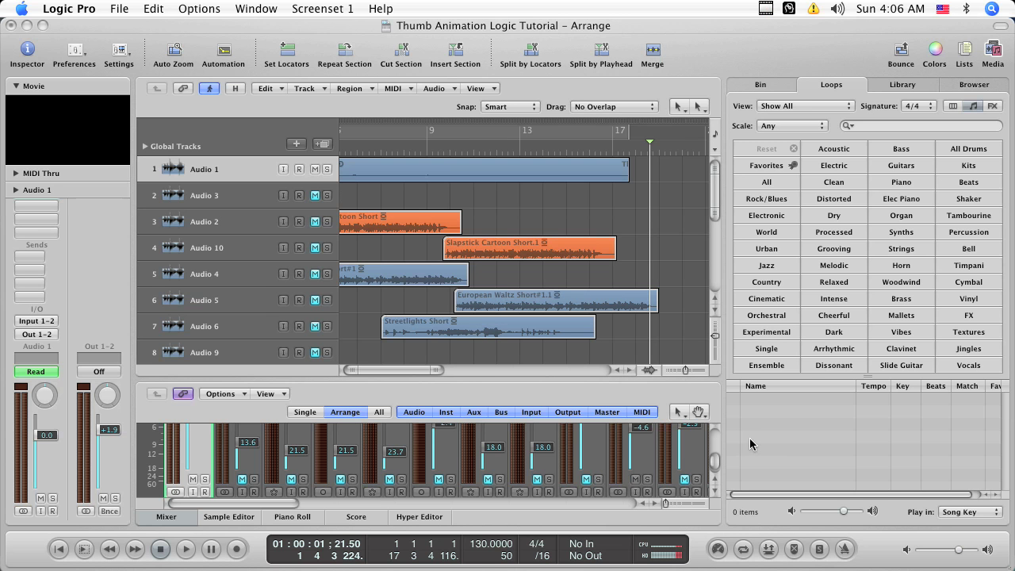
# Open the re-exported Thumb Logic Tutorial#1.mov from the desktop at half size.
pyautogui.press('F11')
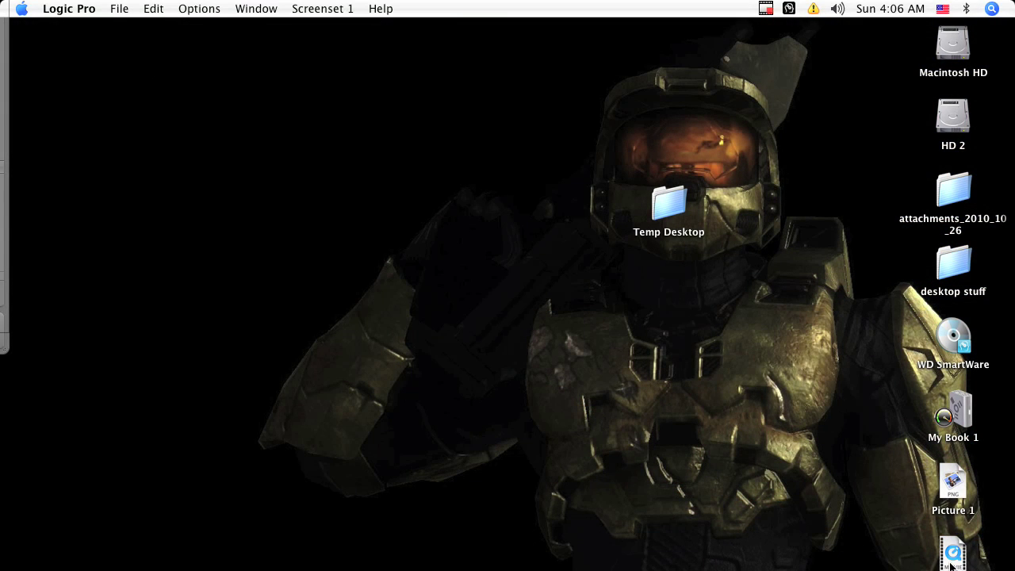
pyautogui.doubleClick(952, 559)
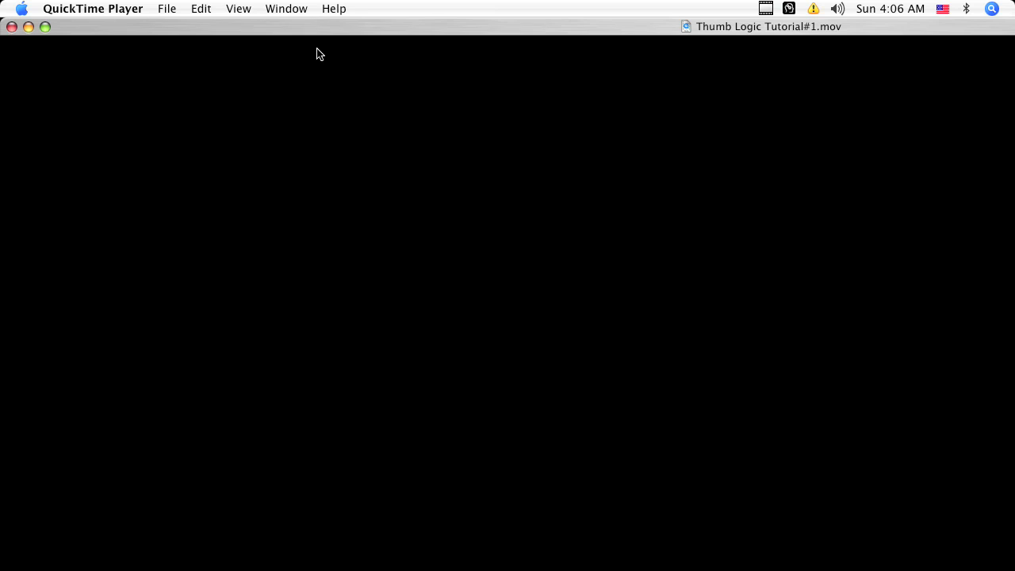
pyautogui.click(239, 8)
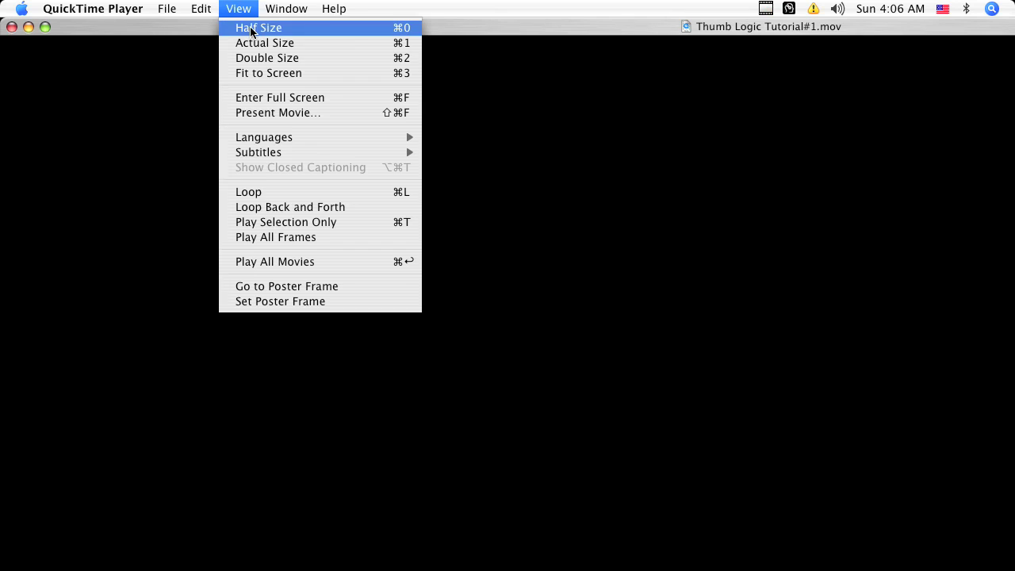
pyautogui.click(246, 28)
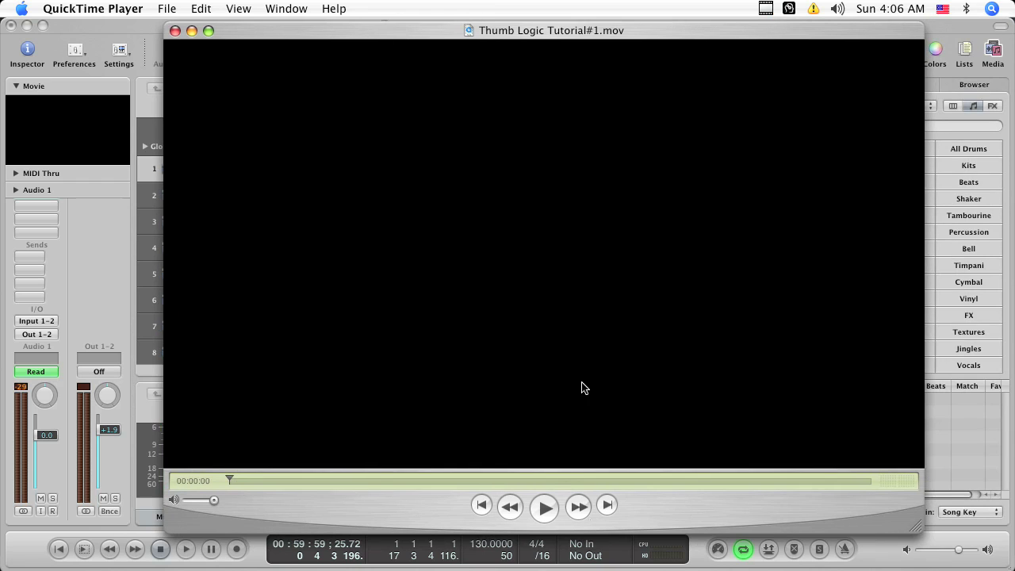
# Play the movie from its beginning to check the new voice audio, then pause it.
pyautogui.click(545, 508)
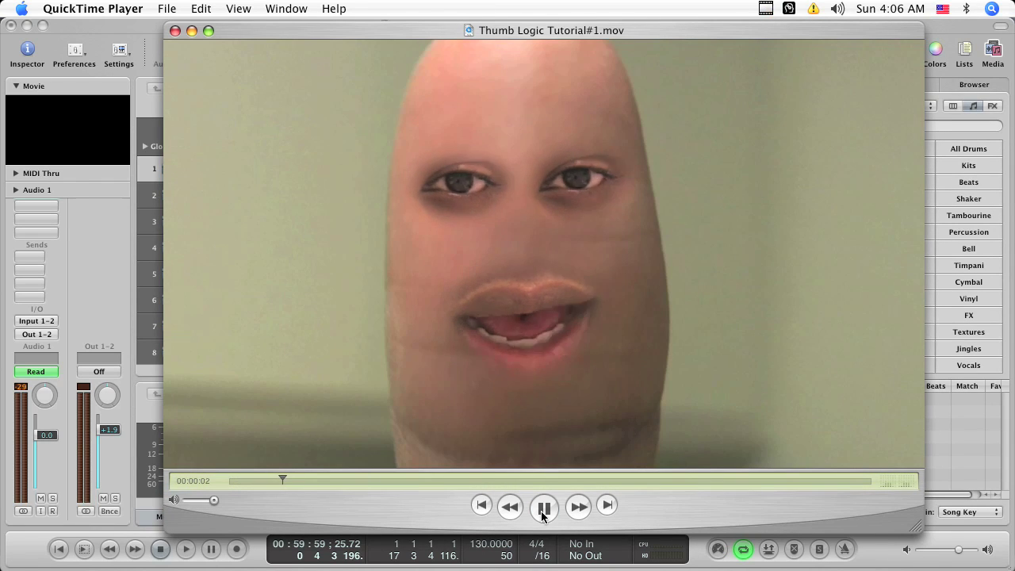
pyautogui.click(486, 503)
pyautogui.click(544, 508)
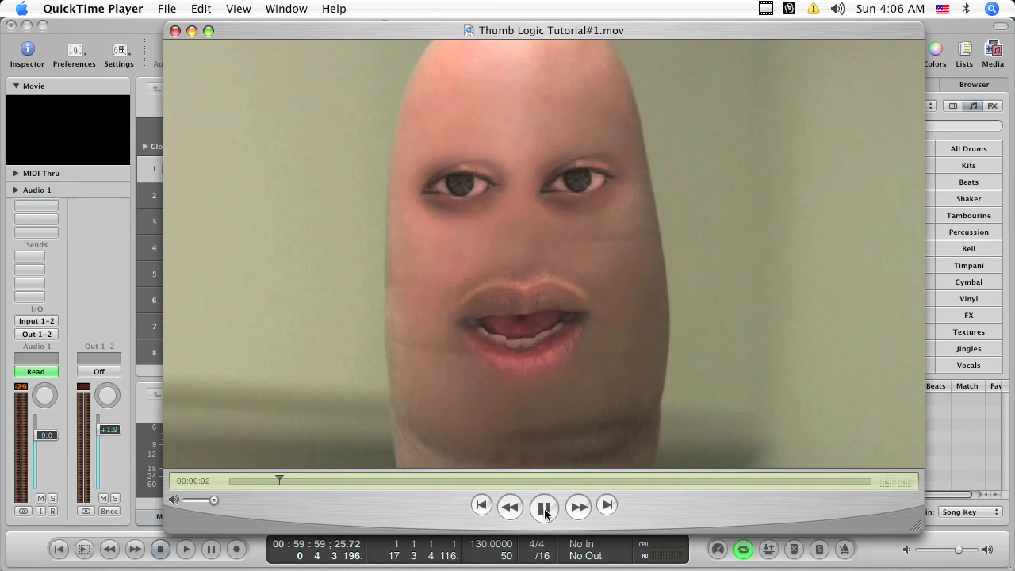
pyautogui.press('super+Tab')
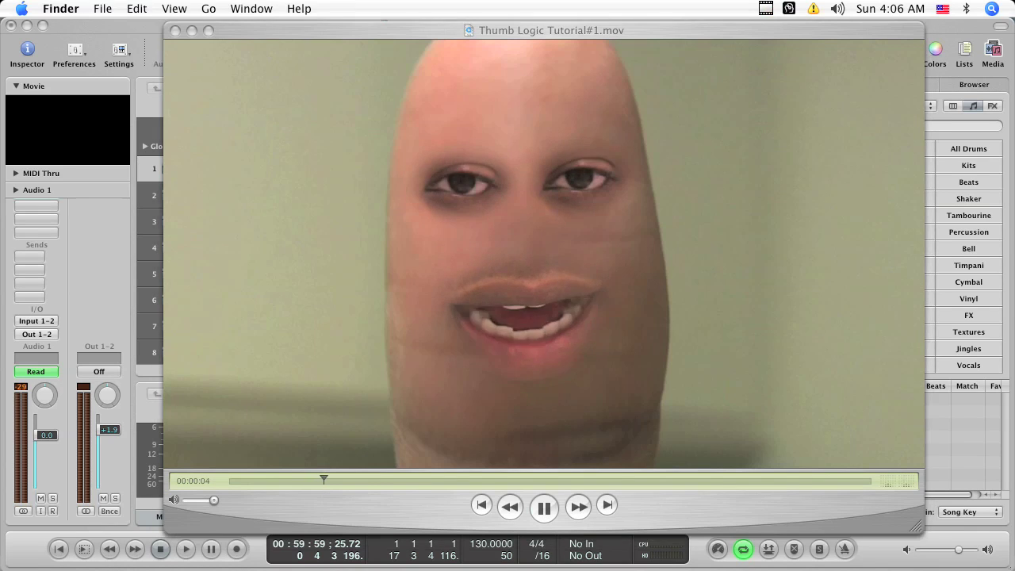
pyautogui.click(545, 507)
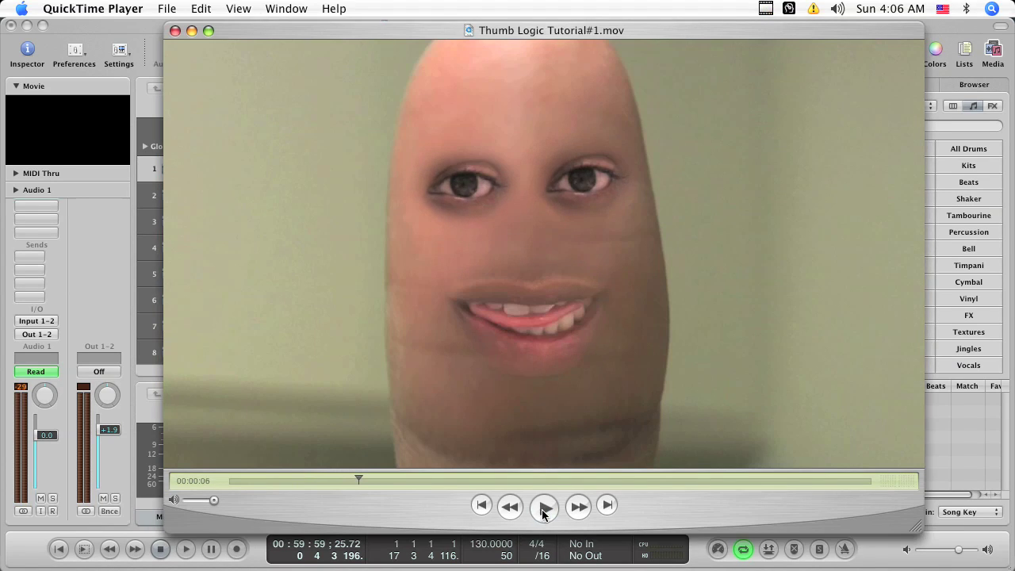